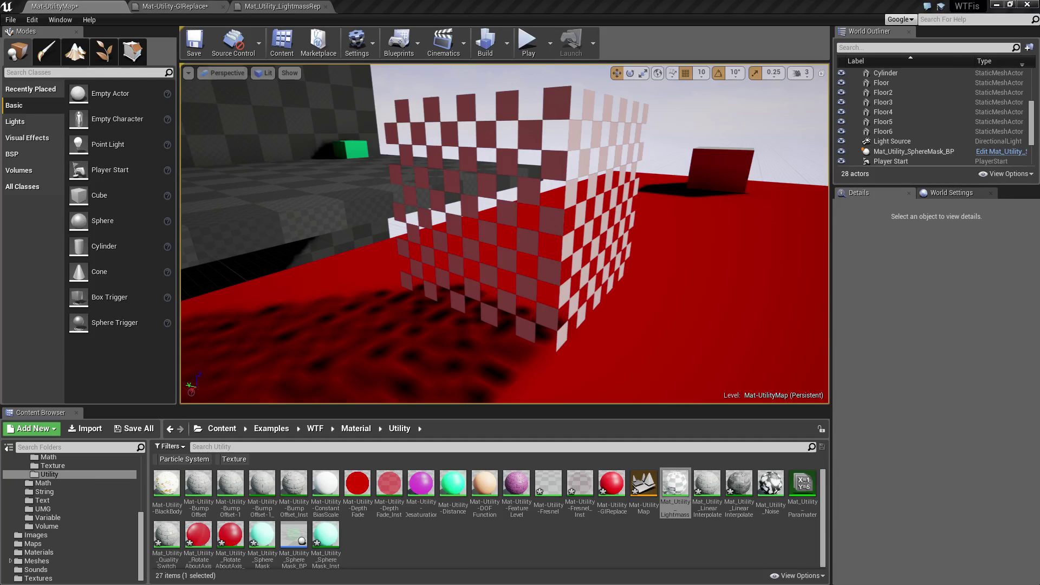
- Apply the Mat_White material from the Materials folder to the red floor under the checkered cube
mouse_move(555, 335)
right_mouse_down()
mouse_move(525, 345)
mouse_move(551, 345)
right_mouse_up()
right_click_drag(477, 331, 490, 351)
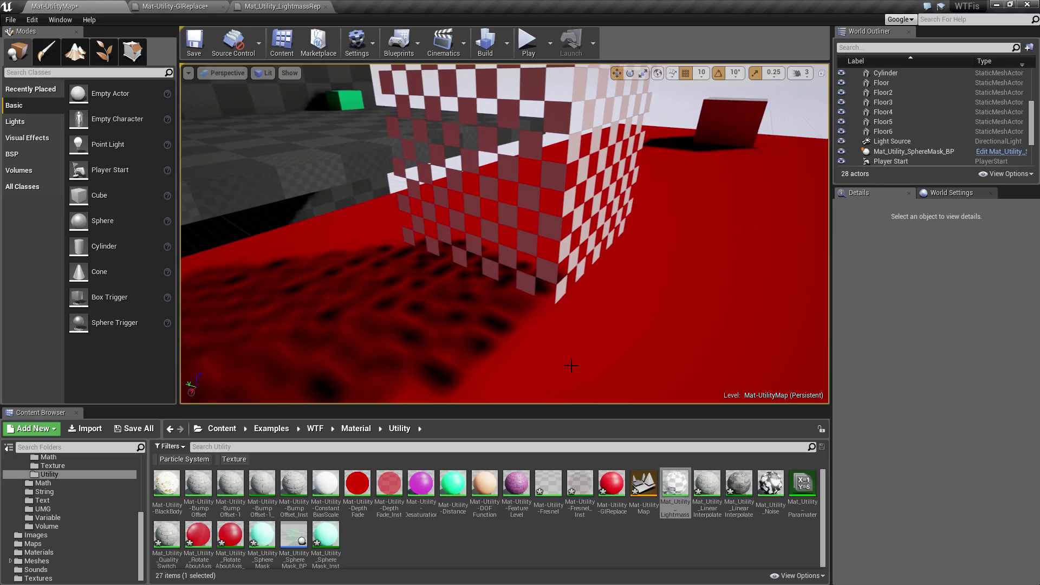
right_click_drag(560, 359, 586, 348)
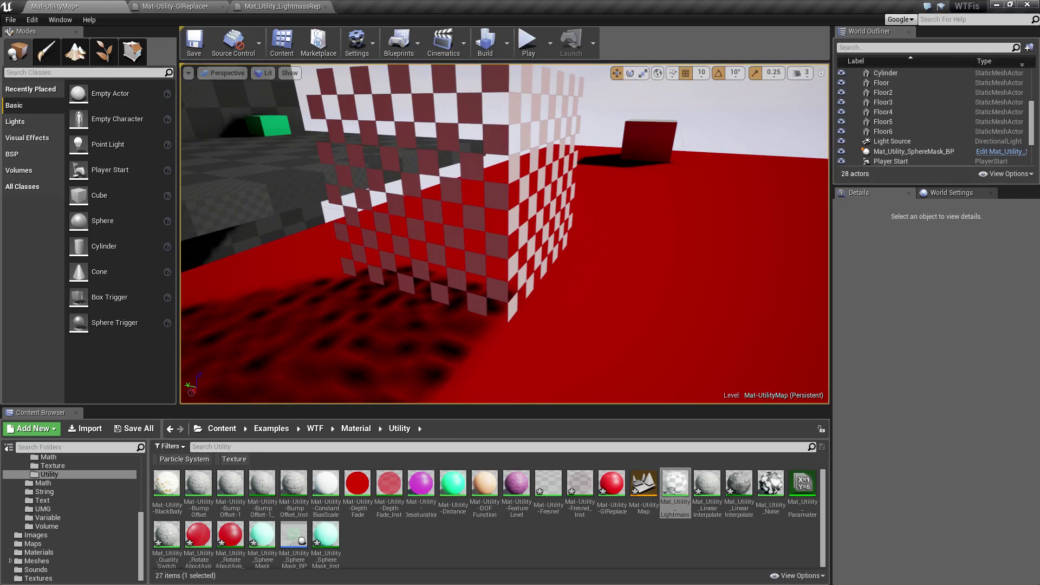
left_click(54, 552)
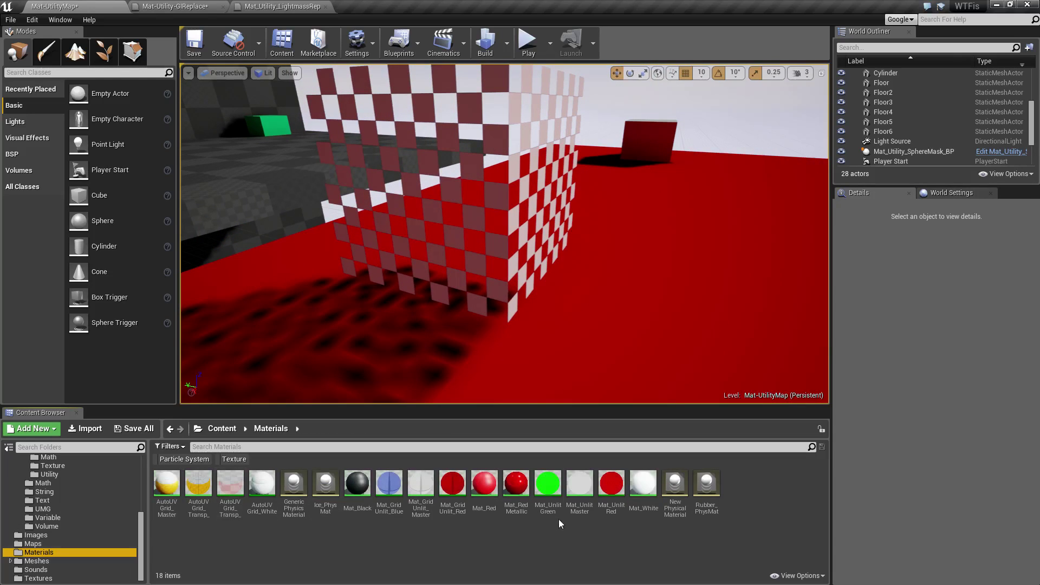
left_click_drag(643, 483, 693, 345)
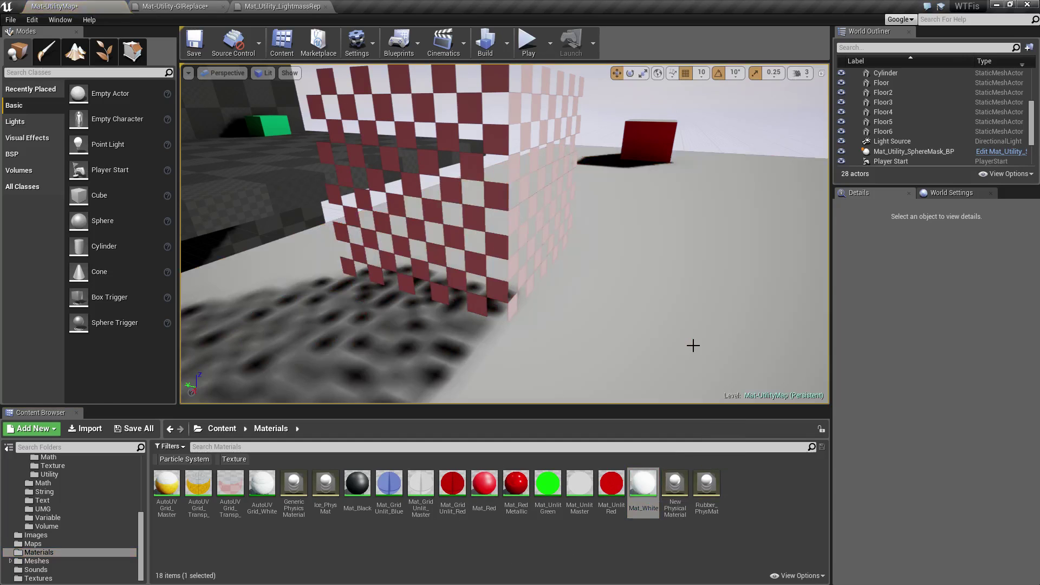
- Move the checkered cube along the Y axis to a Y location of -880
right_click_drag(662, 339, 618, 351)
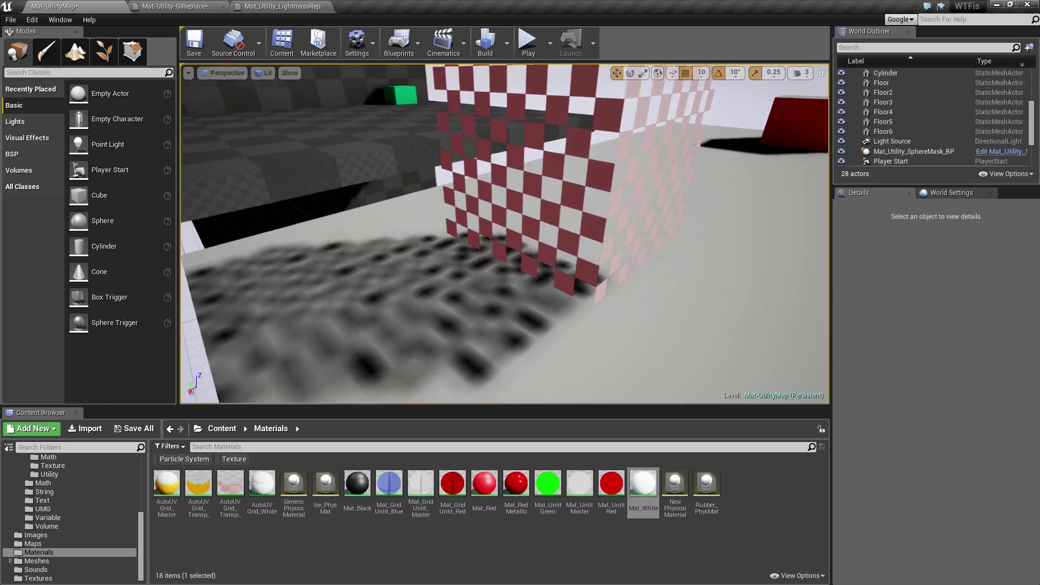
left_click(562, 225)
right_click_drag(562, 225, 573, 193)
left_click_drag(512, 216, 561, 223)
right_click_drag(547, 288, 696, 283)
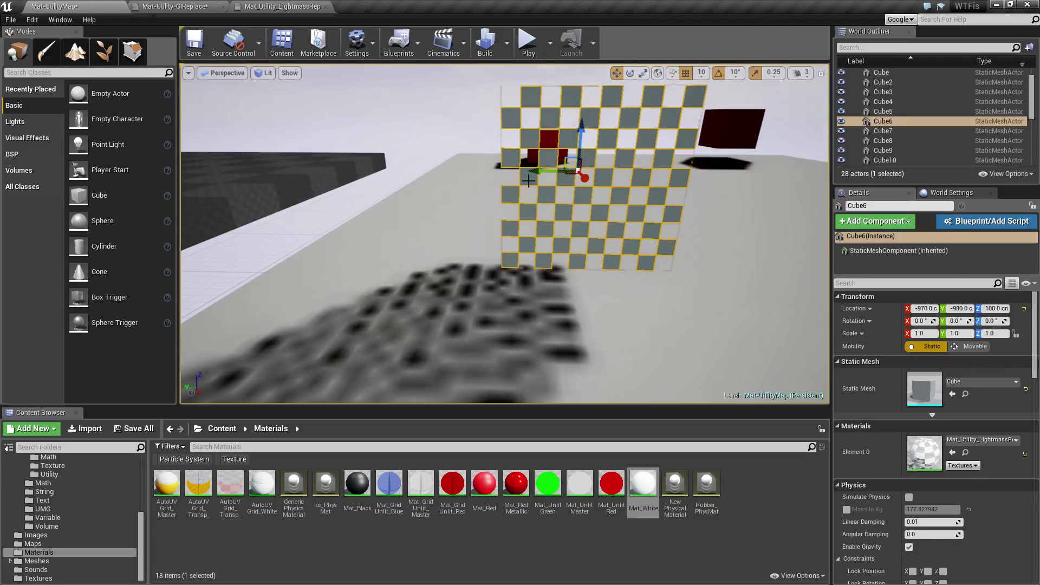
right_click_drag(536, 174, 544, 173)
left_click_drag(528, 171, 410, 171)
right_click_drag(540, 242, 460, 244)
key("Escape")
mouse_move(573, 266)
right_mouse_down()
mouse_move(661, 271)
mouse_move(574, 249)
right_mouse_up()
left_click(427, 167)
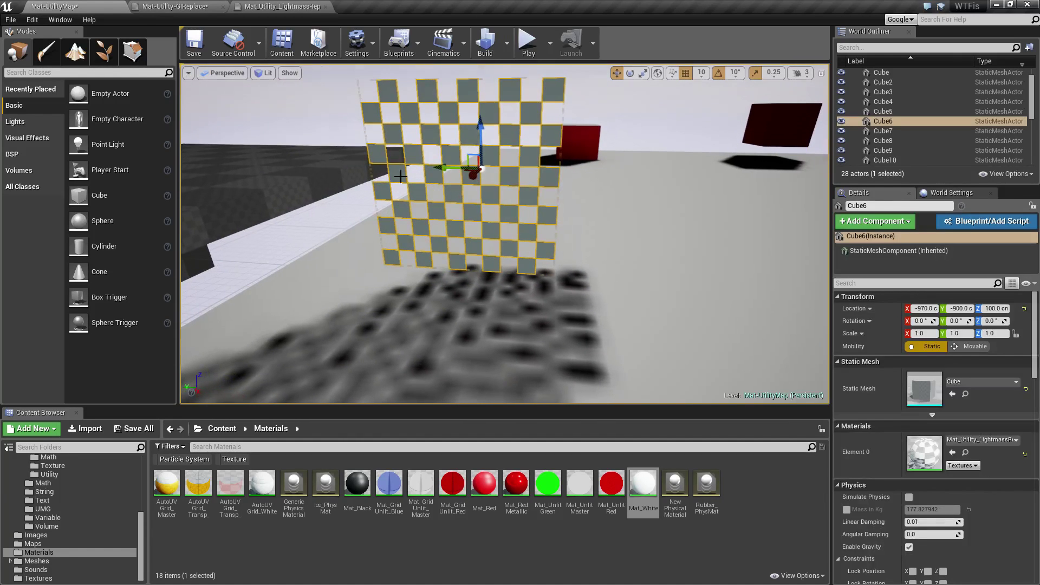
right_click_drag(427, 168, 444, 170)
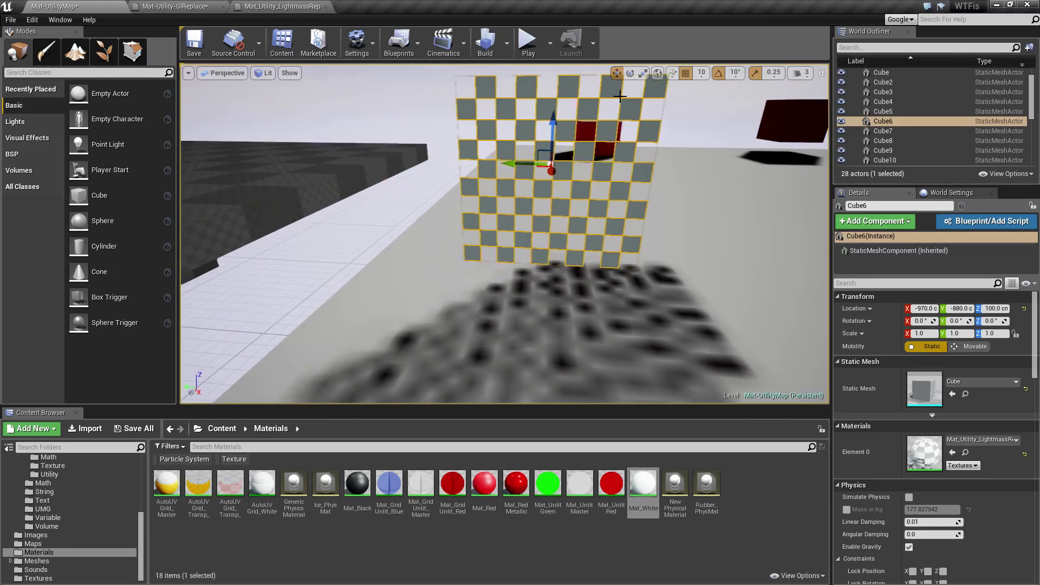
- Build the level's lighting, view the cube's baked shadow from several angles and reselect the checkered cube
left_click(485, 43)
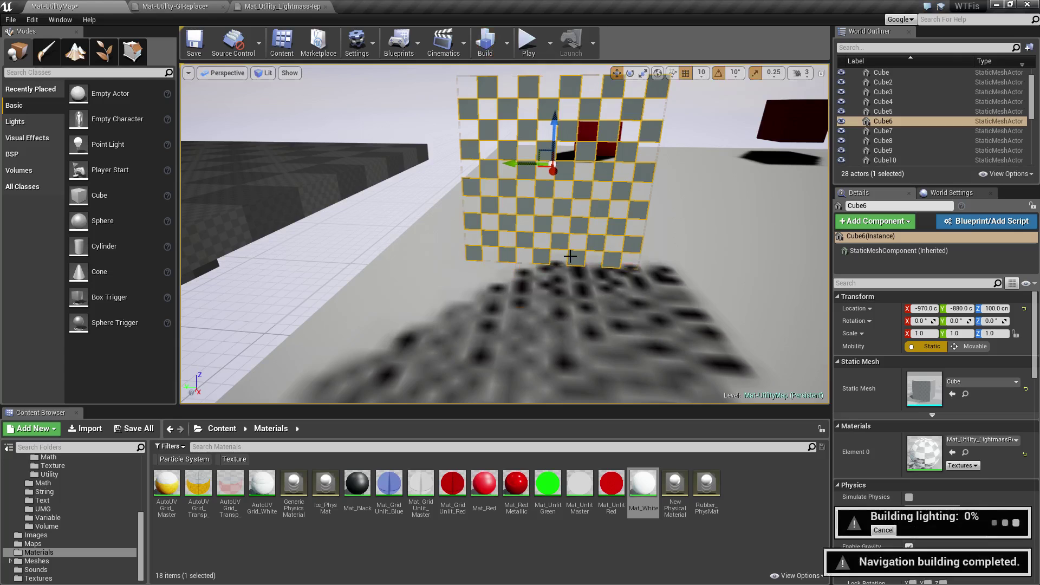
right_click_drag(650, 325, 593, 380)
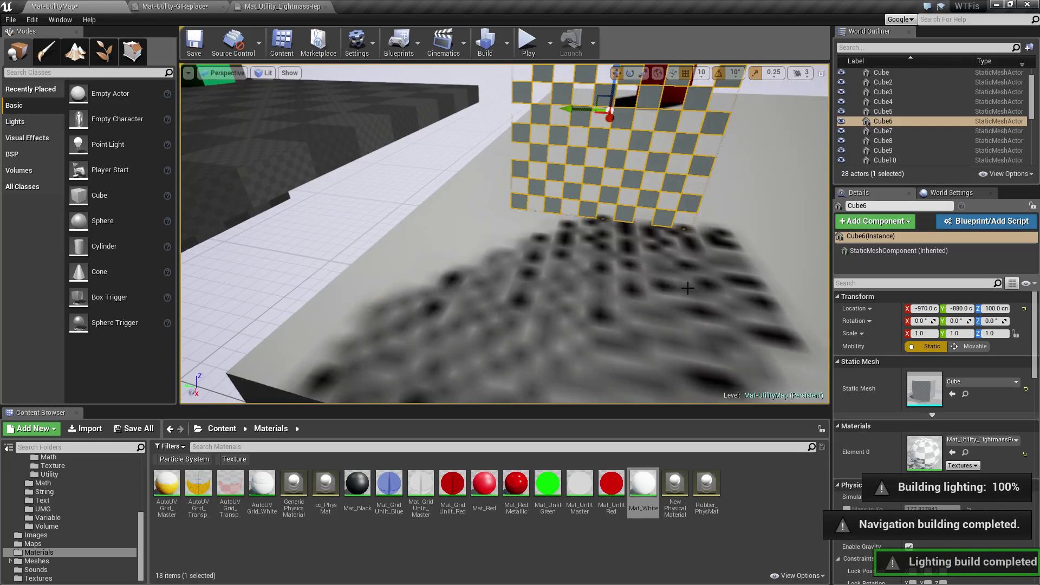
right_click_drag(567, 310, 583, 345)
key("Escape")
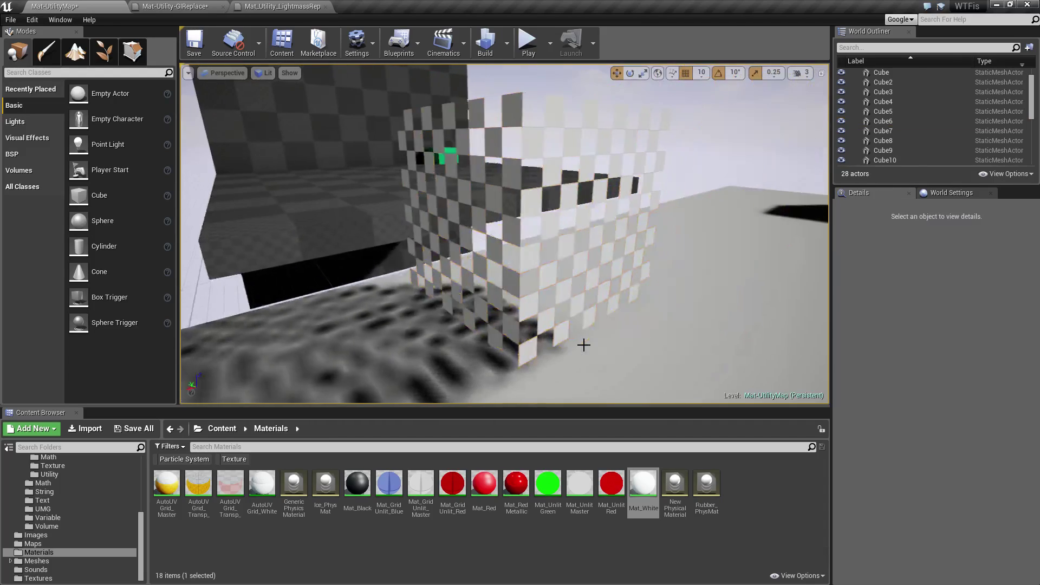
left_click(549, 199)
right_click_drag(603, 144, 454, 180)
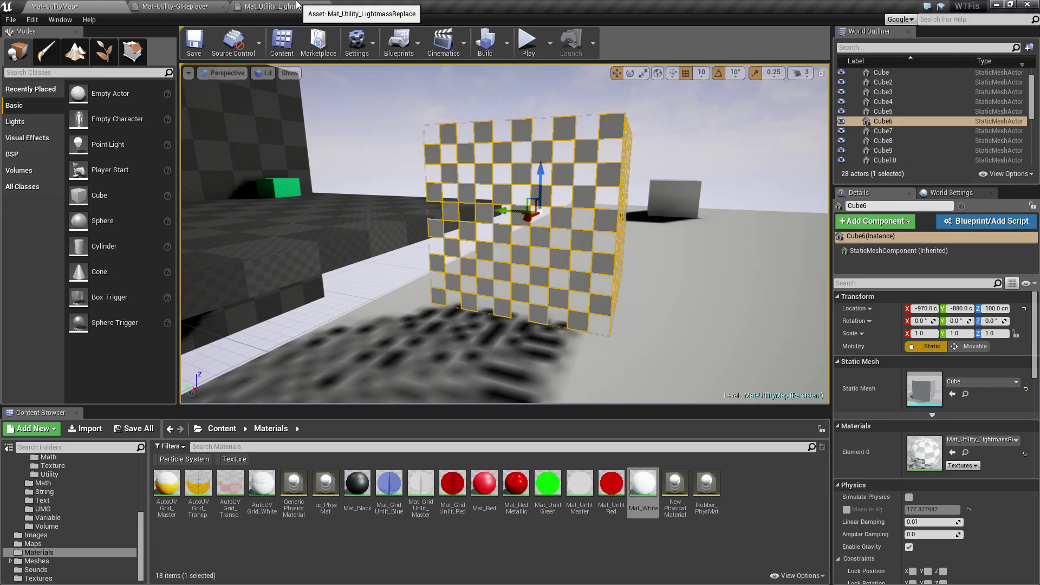
- Close the Mat-GIReplace material and bring up the Mat_Utility_LightmassReplace graph around its LightmassReplace node
left_click(222, 6)
left_click(174, 7)
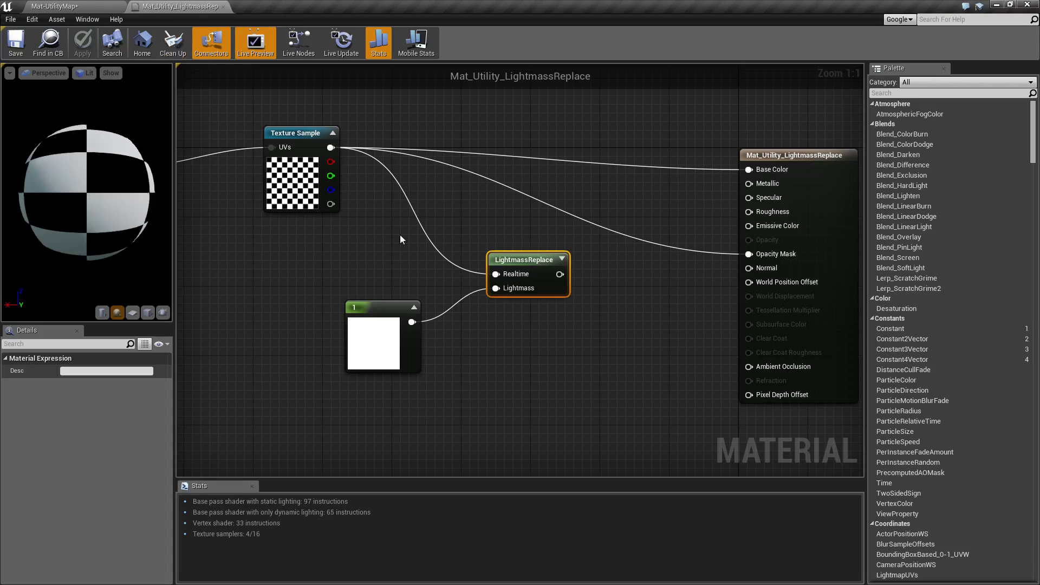
right_click_drag(473, 217, 516, 213)
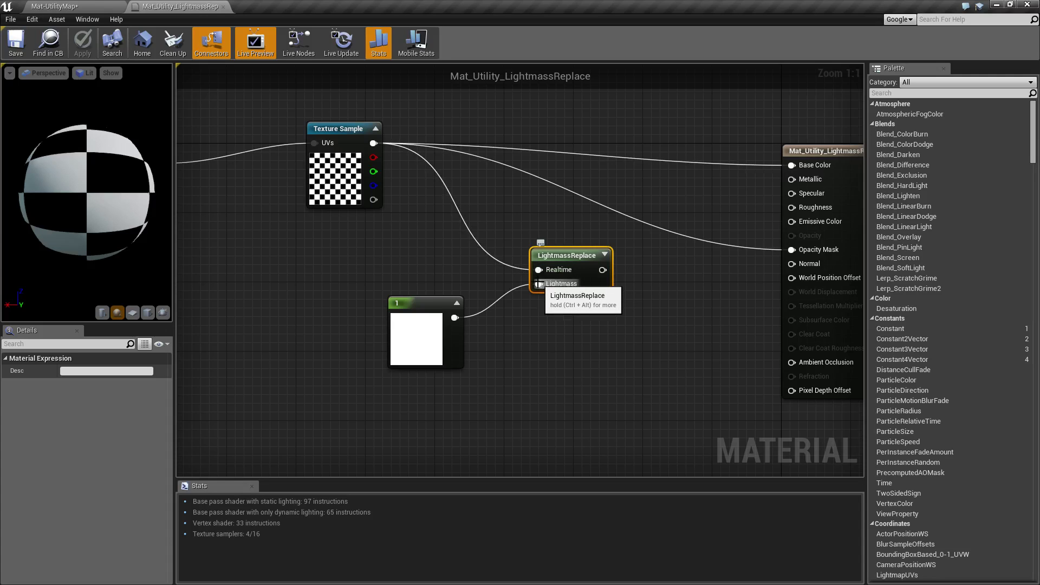
right_click_drag(534, 316, 545, 347)
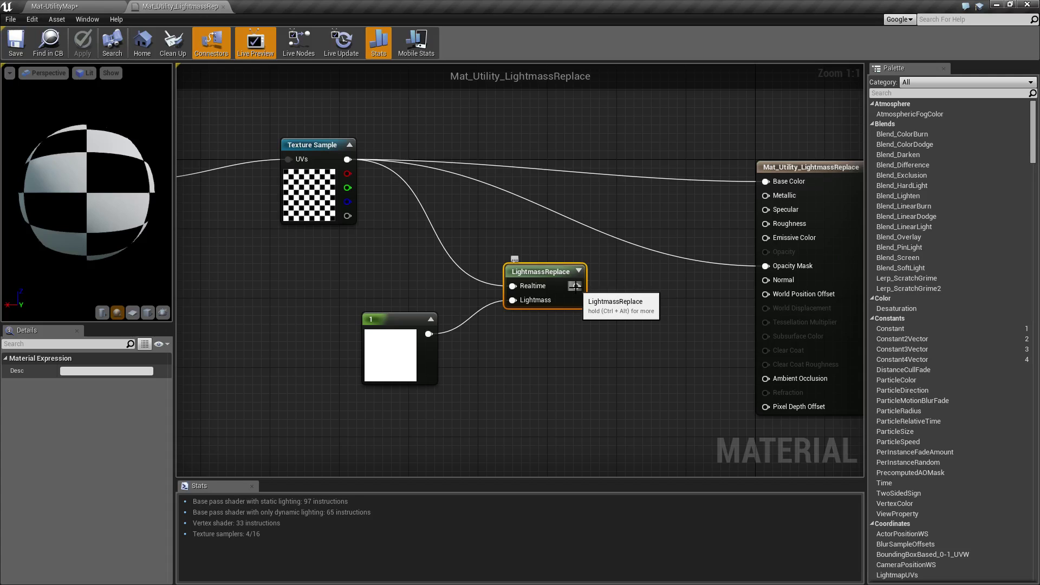
right_click_drag(500, 267, 612, 271)
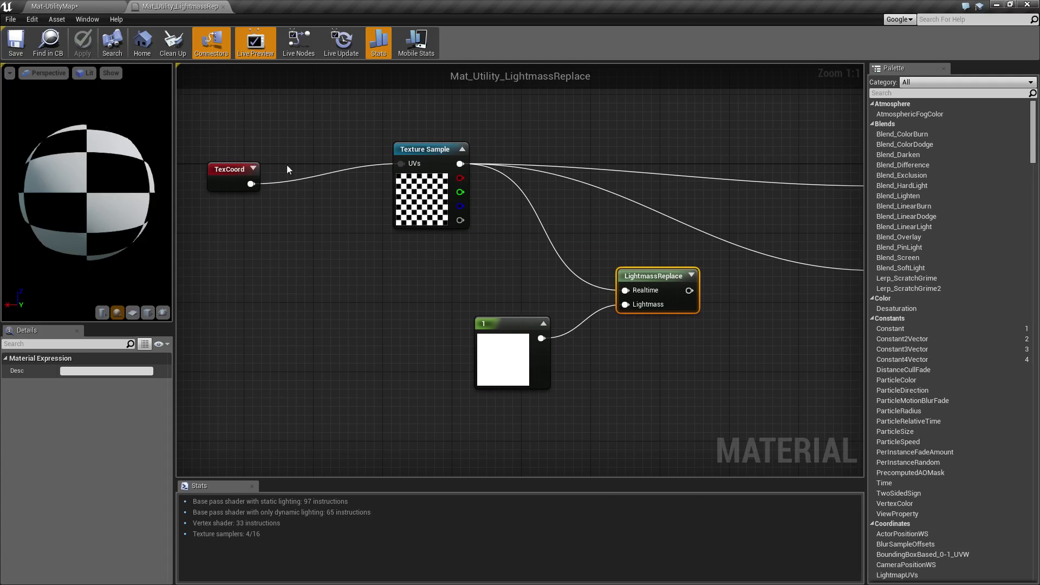
- Move the TexCoord node closer to the Texture Sample and select the main material node to show its properties
left_click_drag(225, 171, 294, 138)
right_click_drag(415, 159, 359, 156)
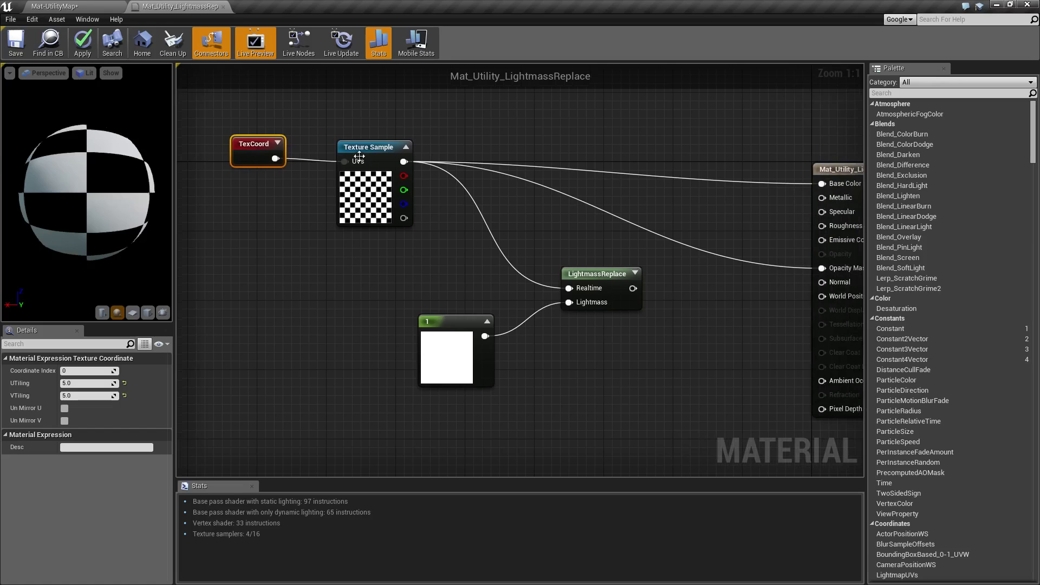
right_click_drag(624, 237, 527, 253)
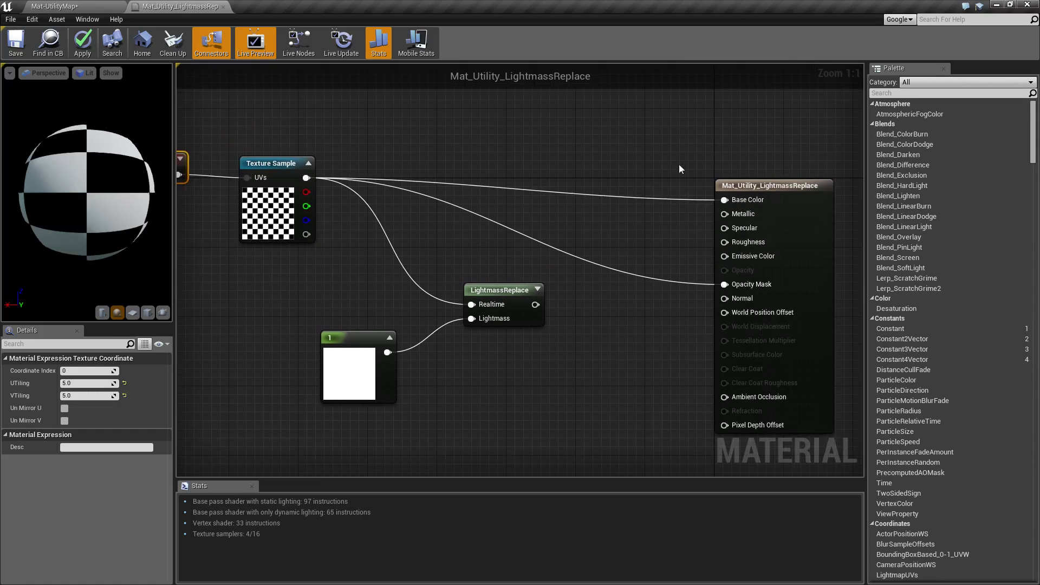
left_click(752, 286)
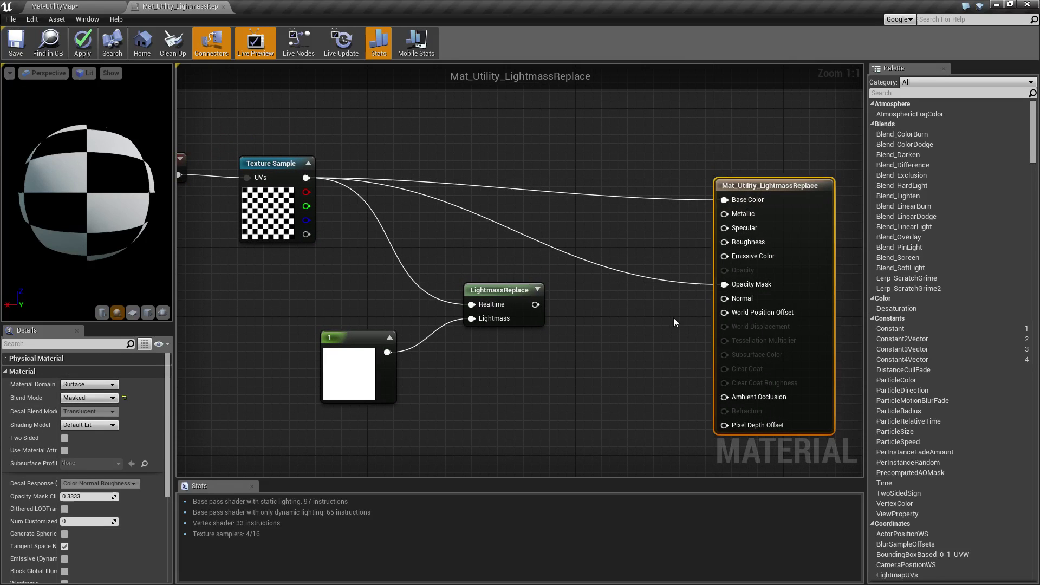
- Check the cube's shadow in the level, and connect the LightmassReplace output to the material's Opacity Mask input
left_click(56, 6)
scroll(622, 202, "up", 3)
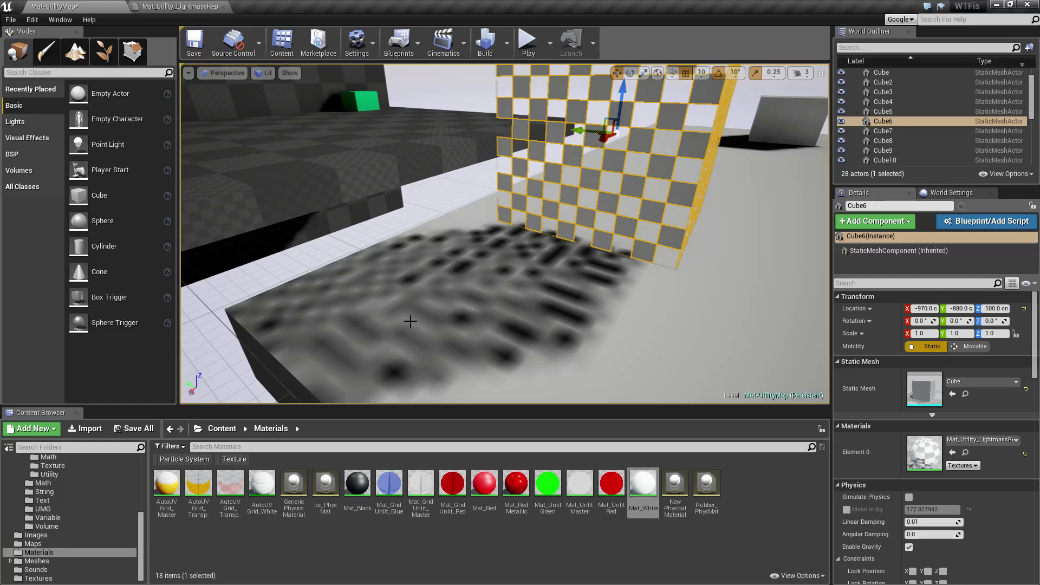
left_click(180, 7)
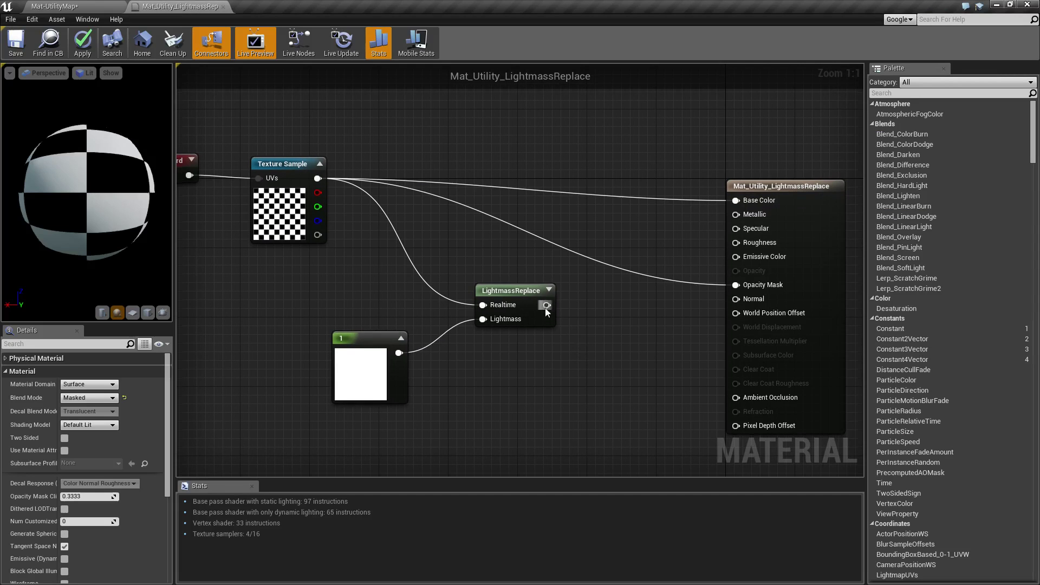
left_click_drag(546, 306, 736, 285)
right_click_drag(563, 353, 600, 342)
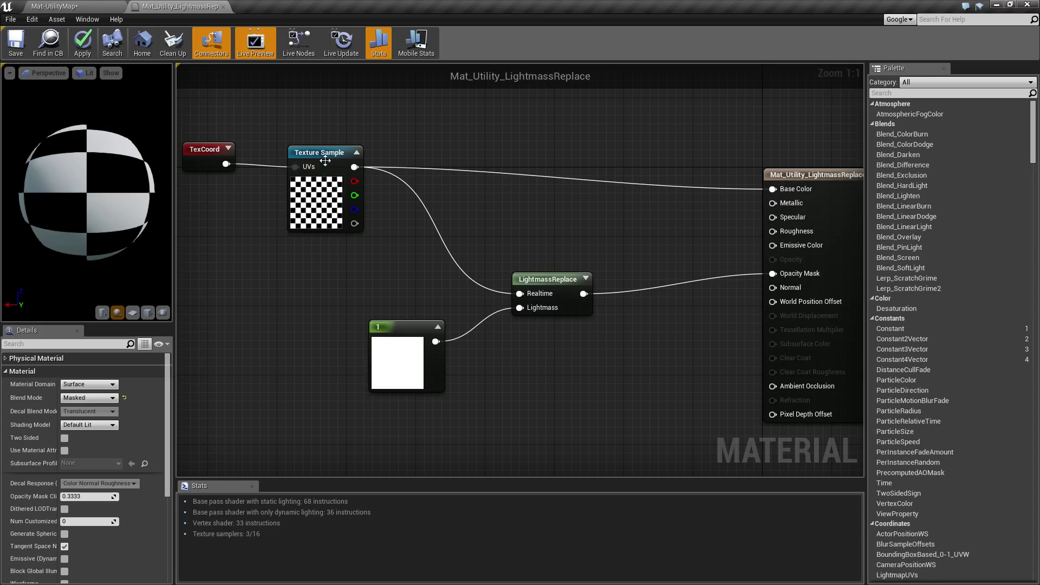
- Apply the changes to the Mat_Utility_LightmassReplace material
left_click(81, 6)
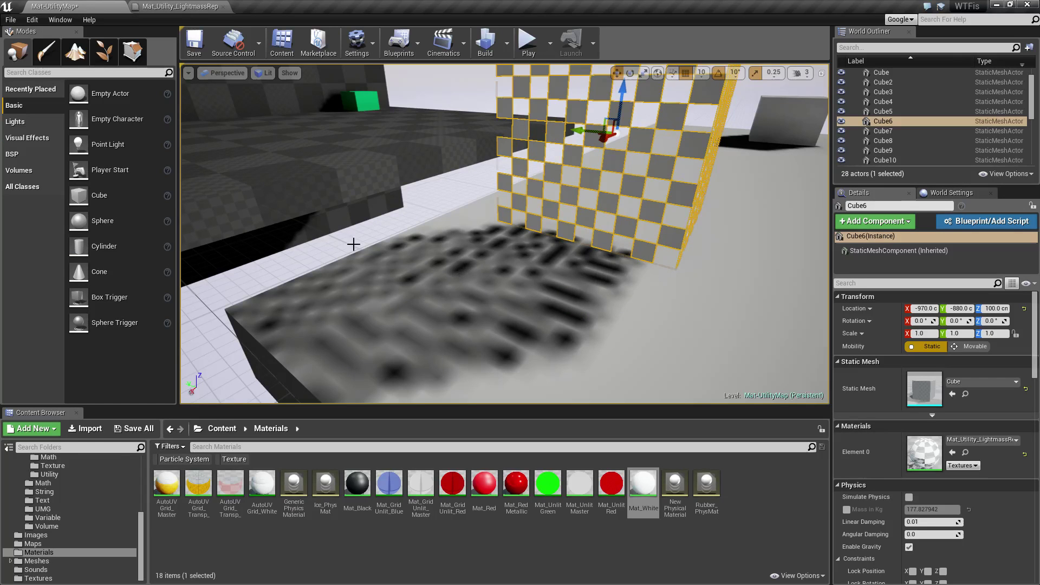
left_click(179, 6)
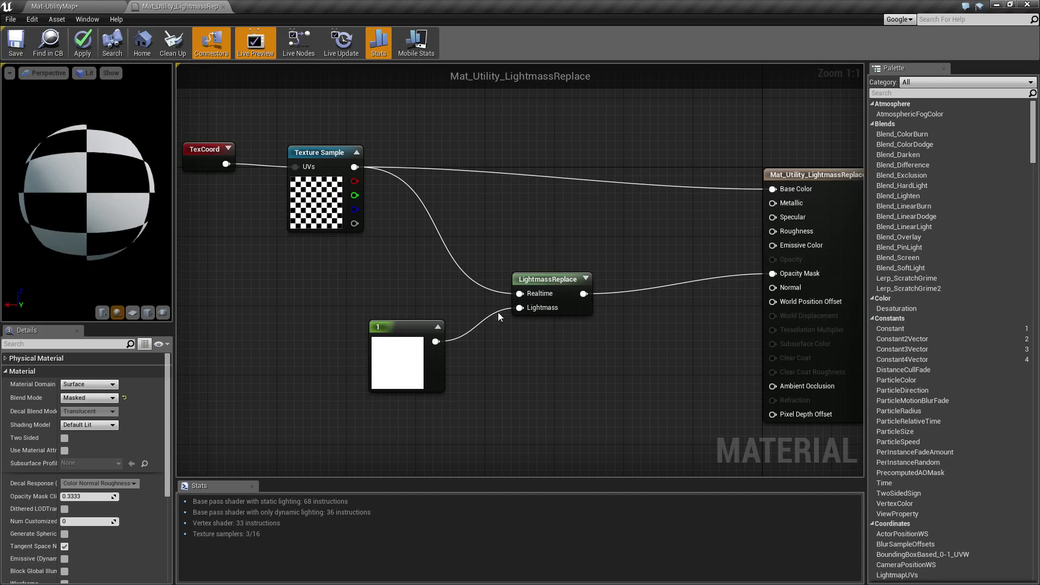
left_click_drag(379, 290, 448, 417)
left_click(448, 418)
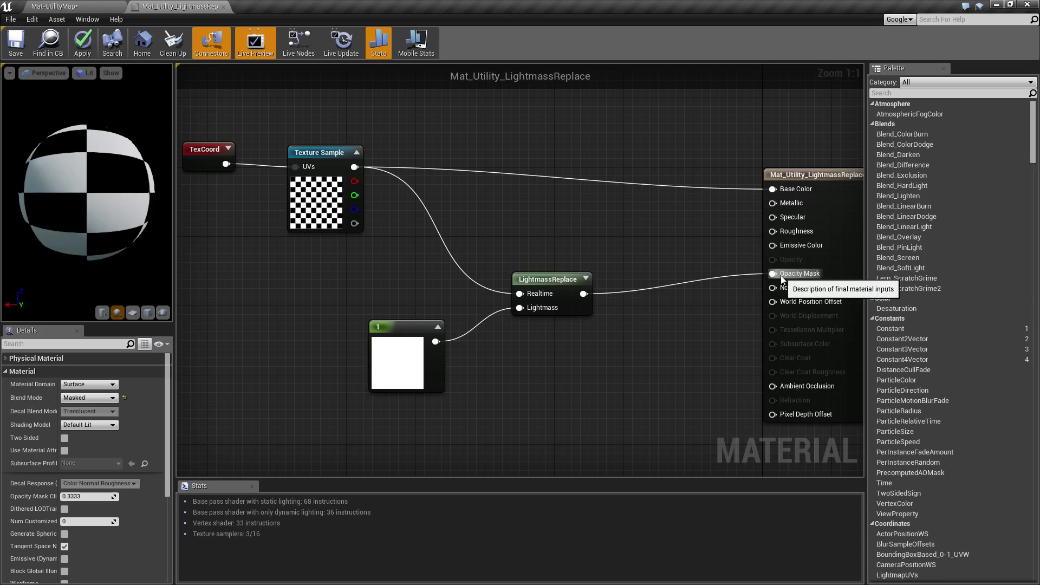
left_click(76, 47)
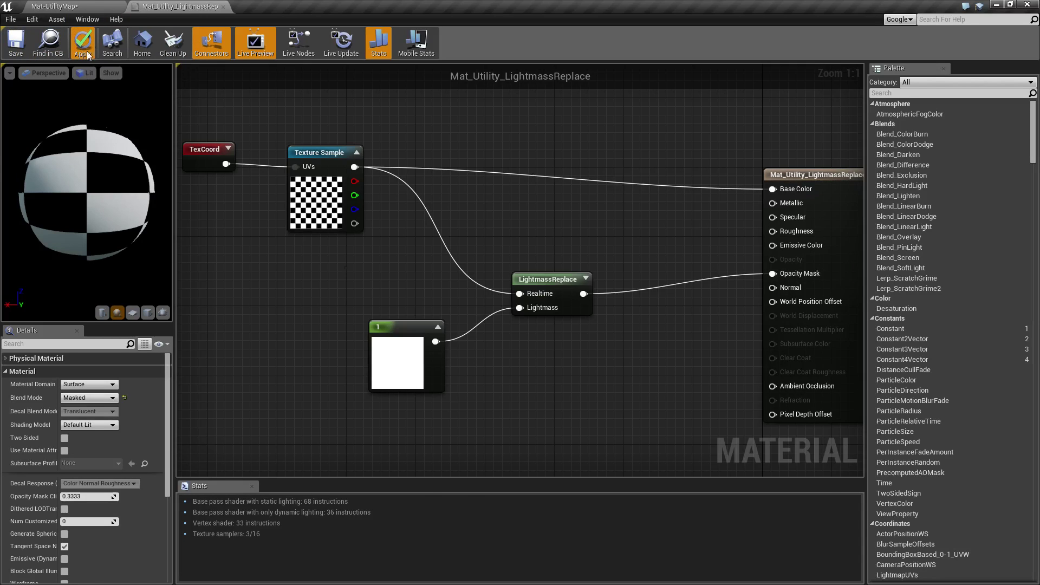
- Rebuild the lighting in Mat-UtilityMap with the updated material and view the checkered cube's baked shadow
left_click(83, 5)
right_click_drag(309, 160, 304, 135)
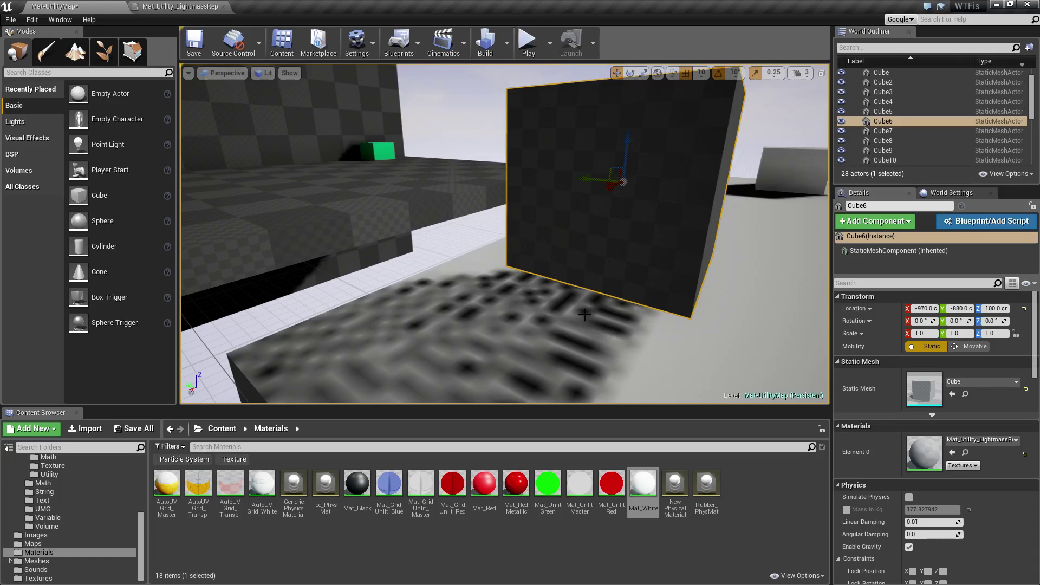
right_click_drag(549, 312, 630, 329)
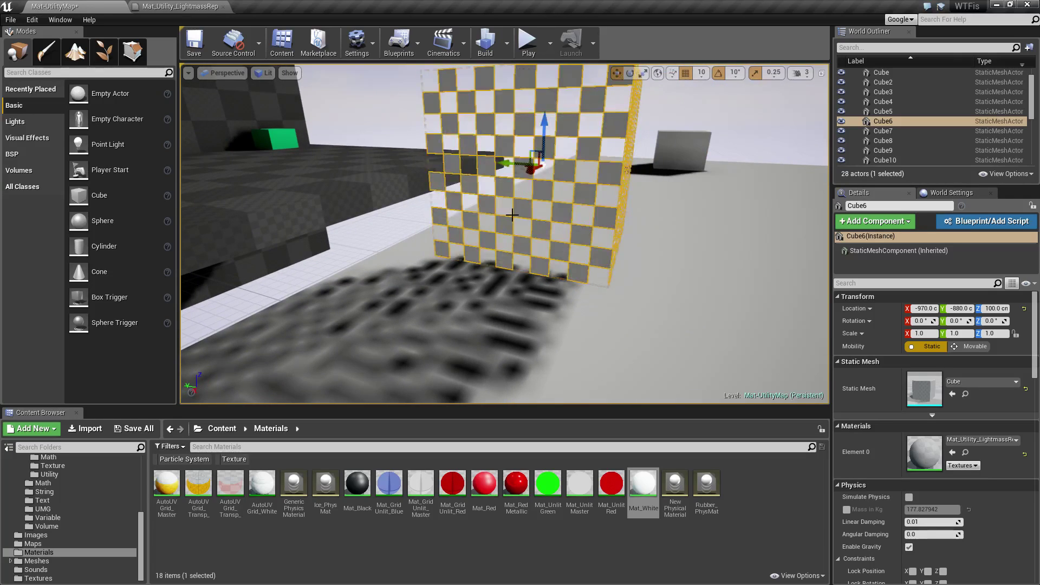
right_click_drag(523, 332, 434, 343)
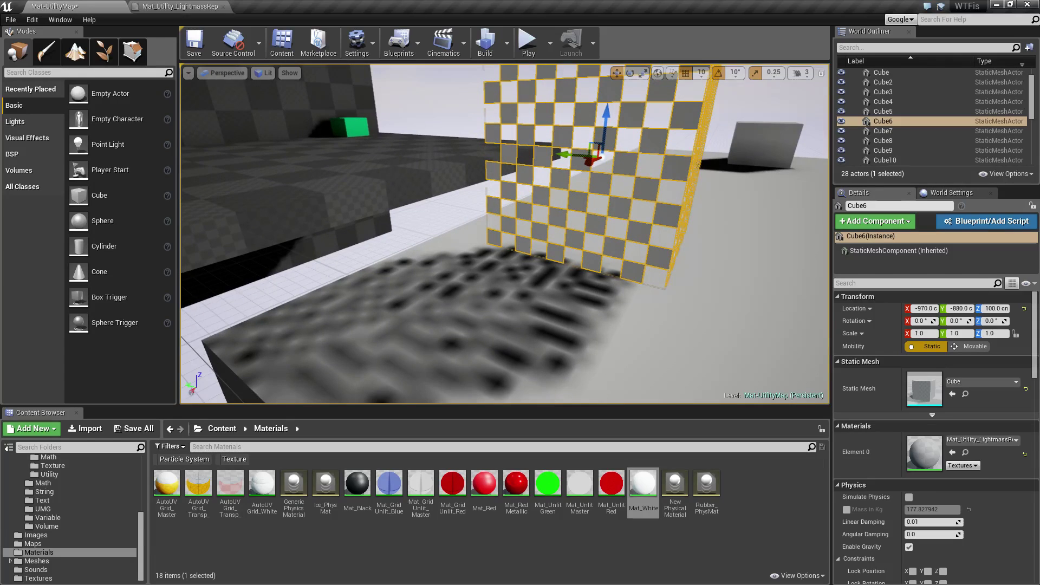
left_click(485, 46)
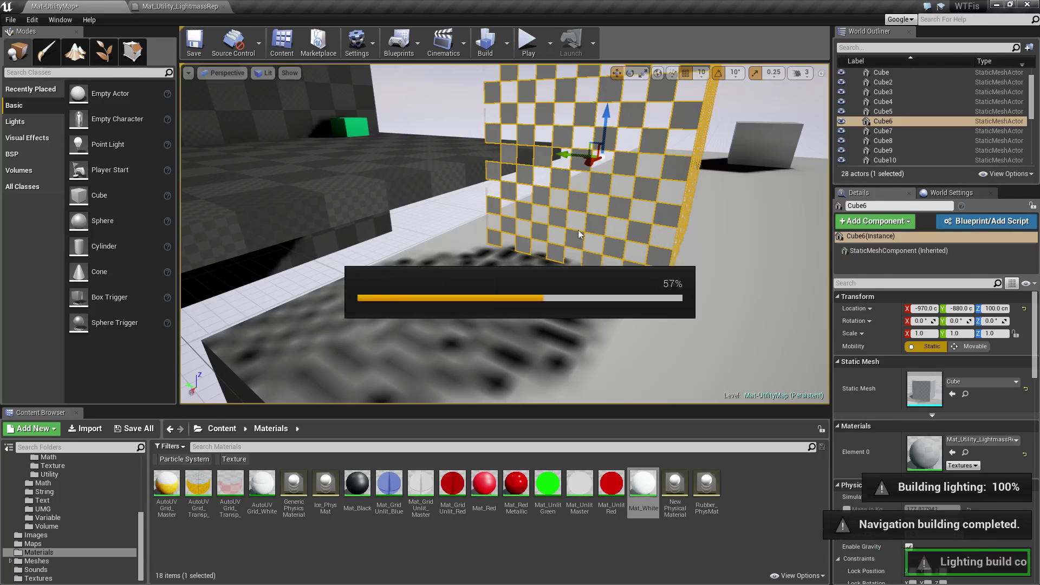
right_click_drag(573, 181, 601, 371)
key("Escape")
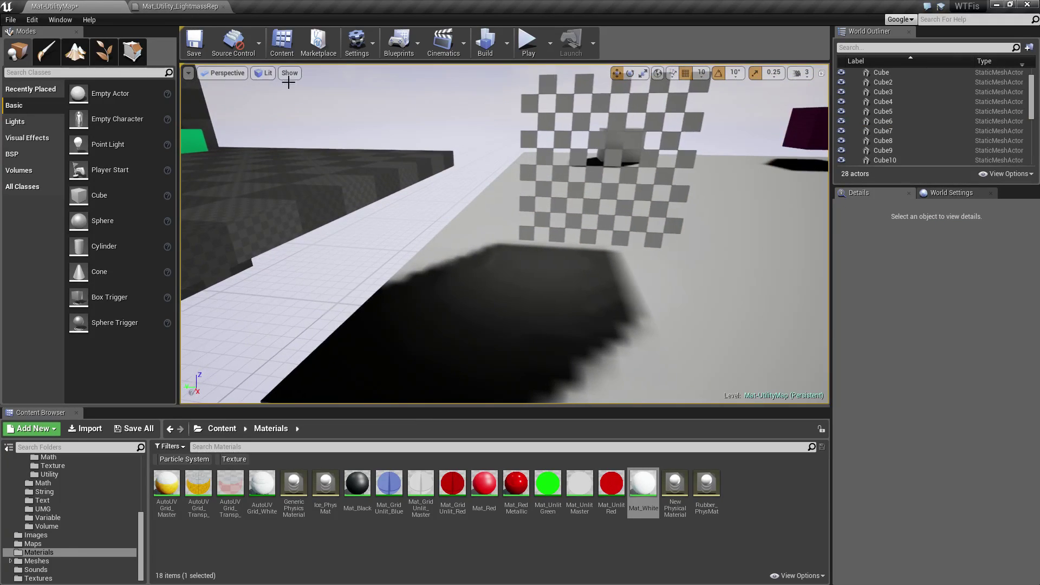
- Examine the Constant and Texture Sample nodes feeding LightmassReplace in the Mat_Utility_LightmassReplace graph
left_click(164, 6)
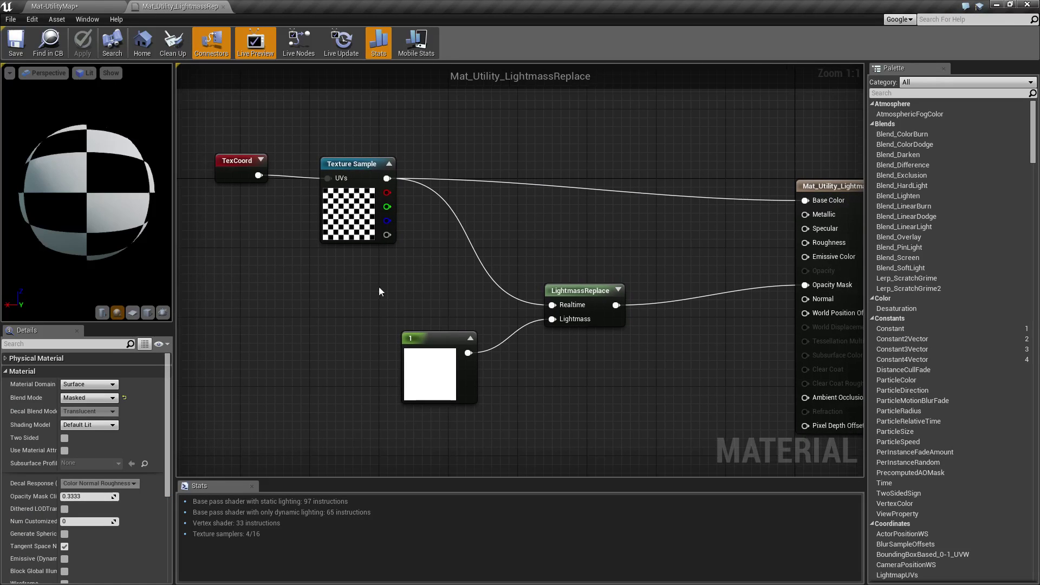
left_click_drag(378, 288, 503, 421)
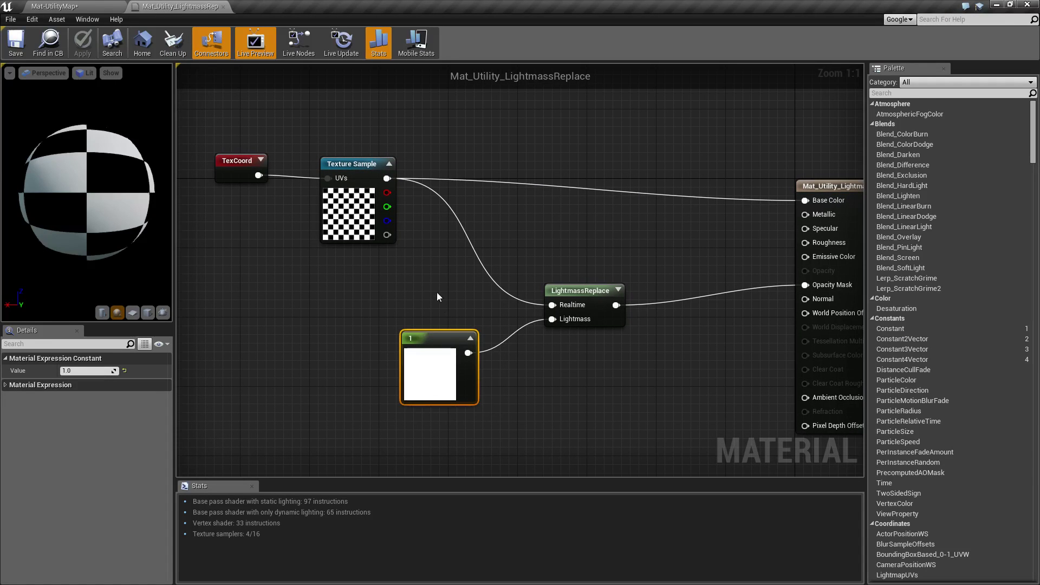
left_click_drag(436, 292, 320, 109)
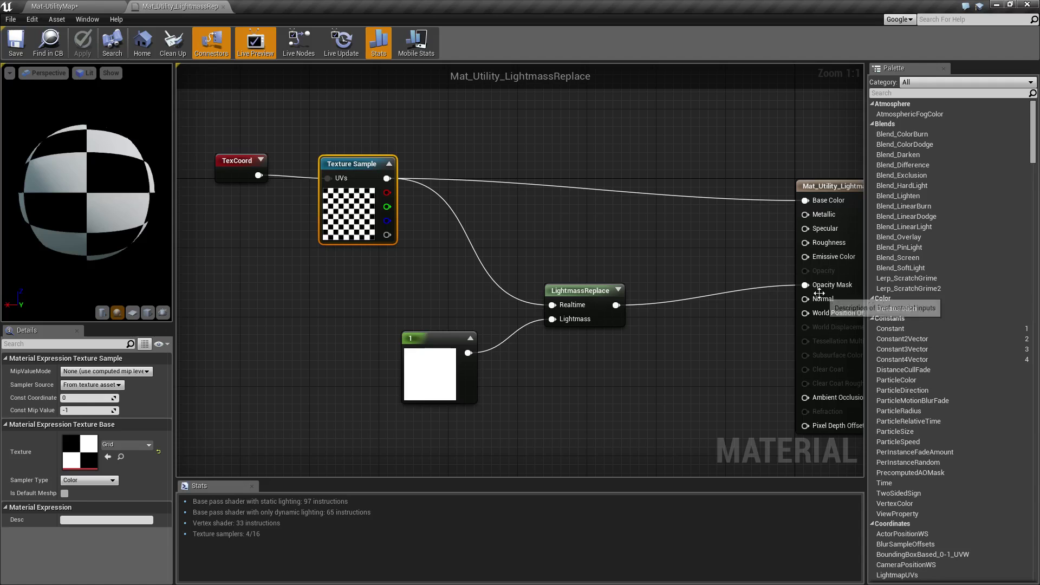
left_click(486, 391)
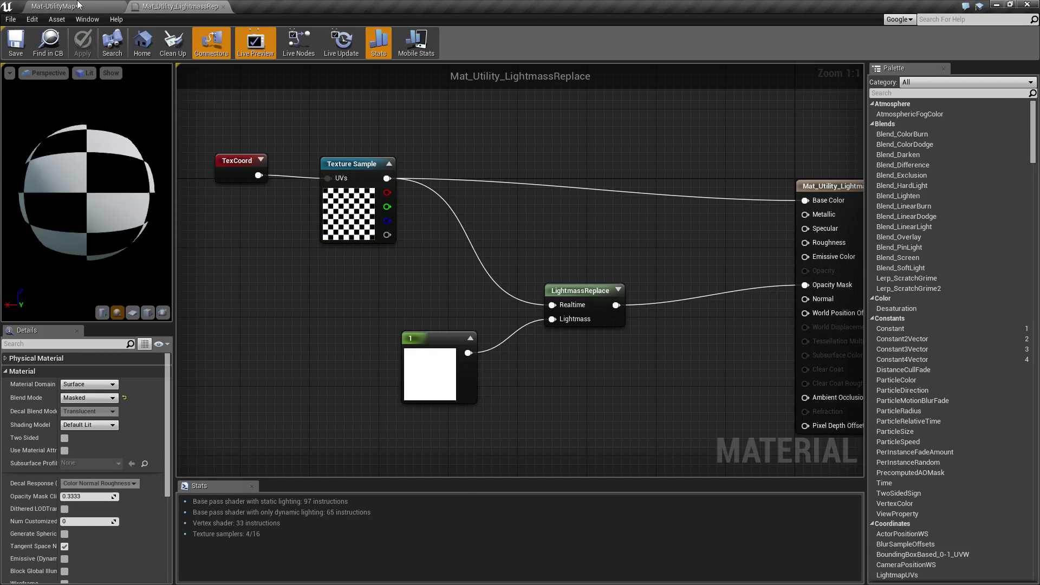
- Inspect the checkered cube and its baked shadow in Mat-UtilityMap, and return to the Mat_Utility_LightmassReplace material
left_click(78, 5)
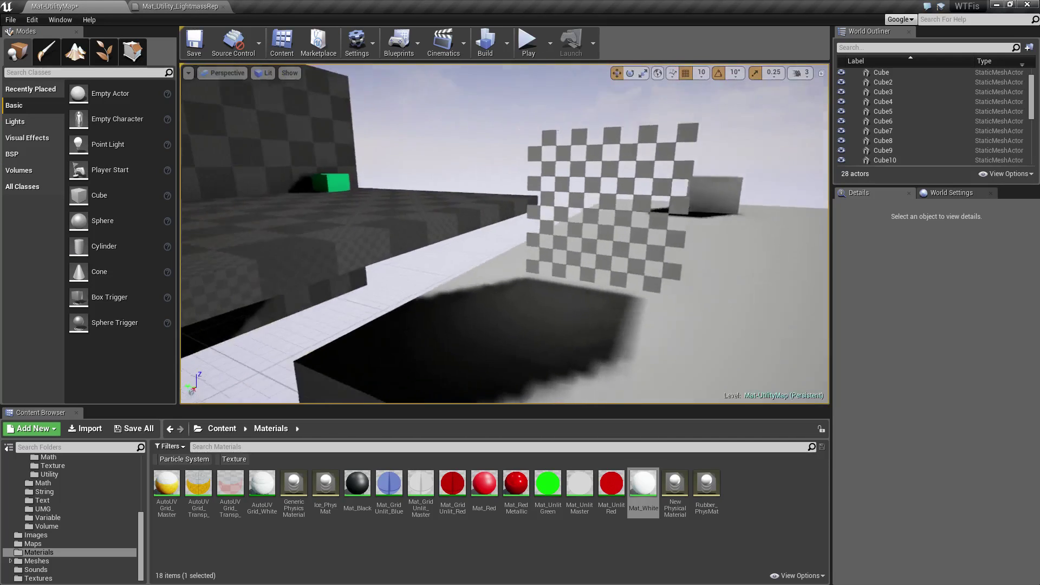
mouse_move(498, 325)
right_mouse_down()
mouse_move(455, 325)
mouse_move(499, 325)
right_mouse_up()
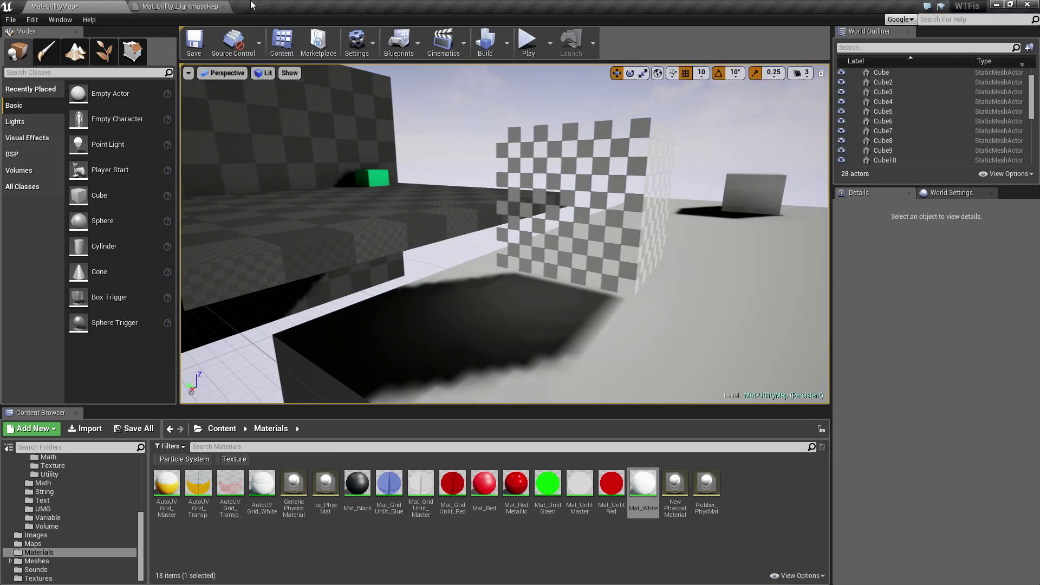
left_click(204, 6)
- Line up the Texture Sample and TexCoord nodes in a straight row with the Base Color input and apply the material changes
right_click_drag(428, 287, 463, 299)
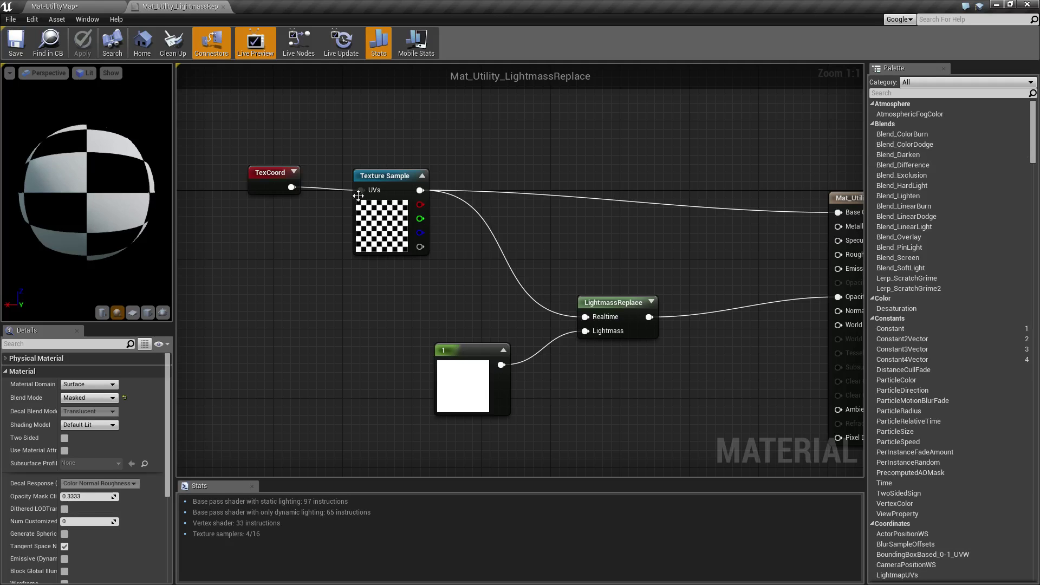
left_click_drag(382, 187, 415, 211)
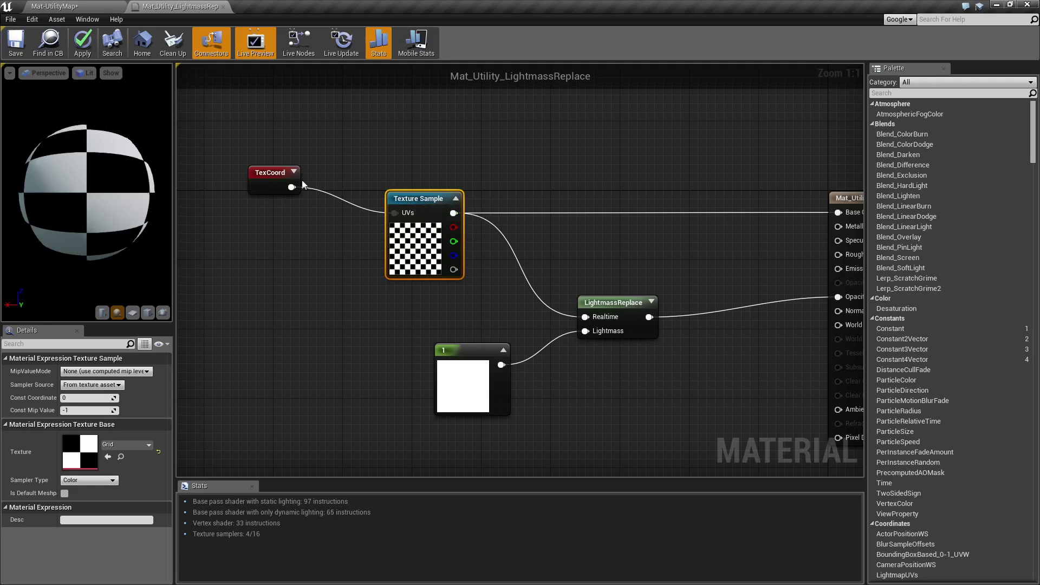
left_click_drag(286, 180, 339, 201)
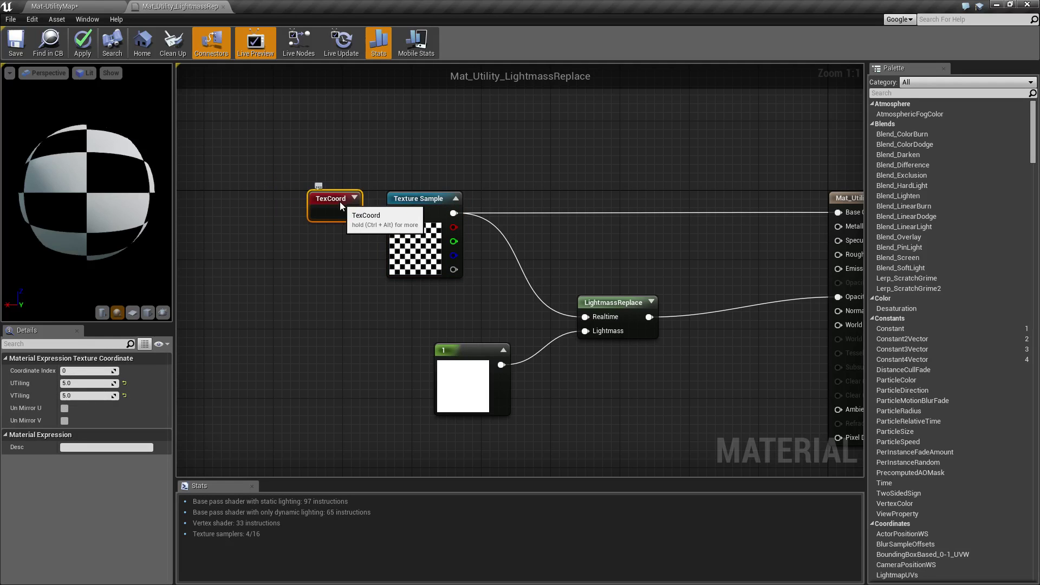
left_click(512, 153)
left_click(80, 41)
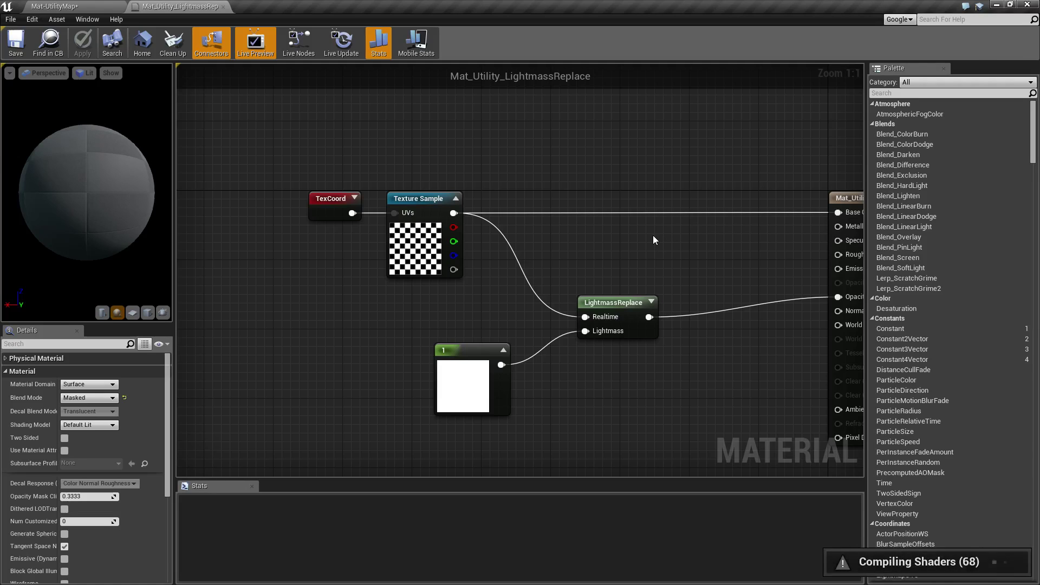
right_click_drag(634, 404, 588, 336)
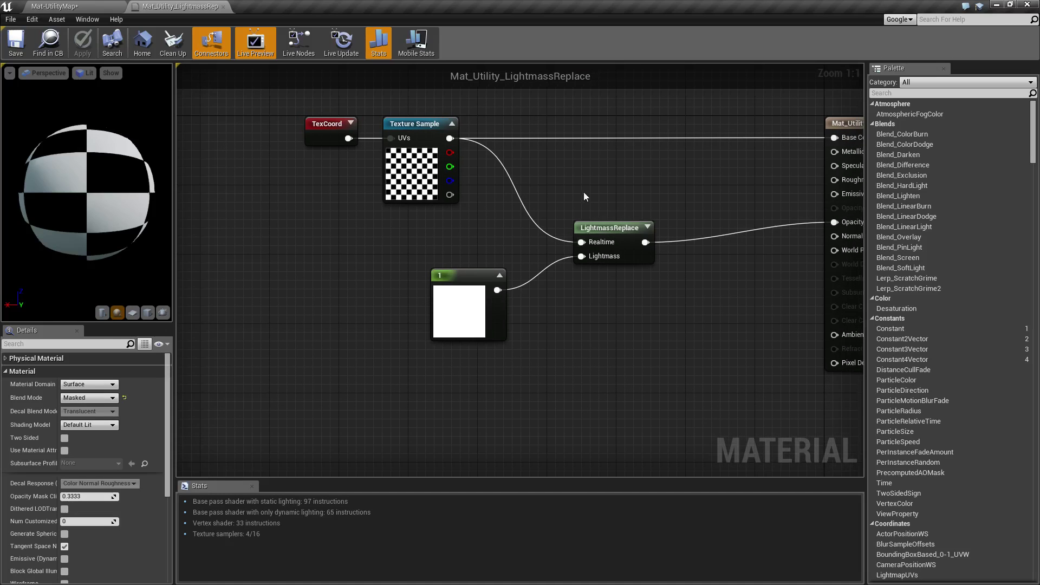
left_click_drag(582, 189, 658, 352)
left_click(590, 320)
right_click_drag(591, 319, 570, 344)
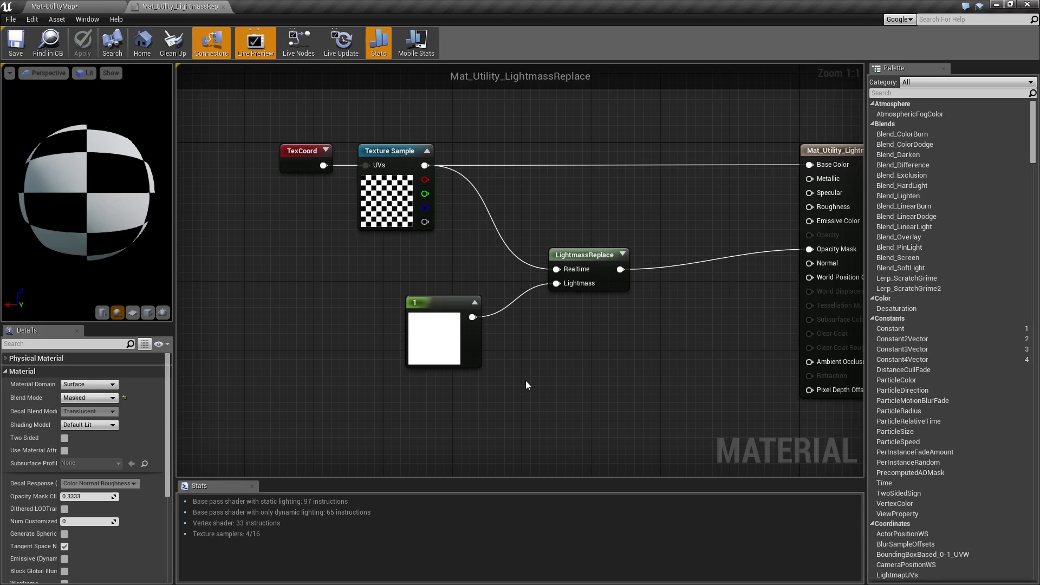
left_click(479, 347)
left_click(571, 369)
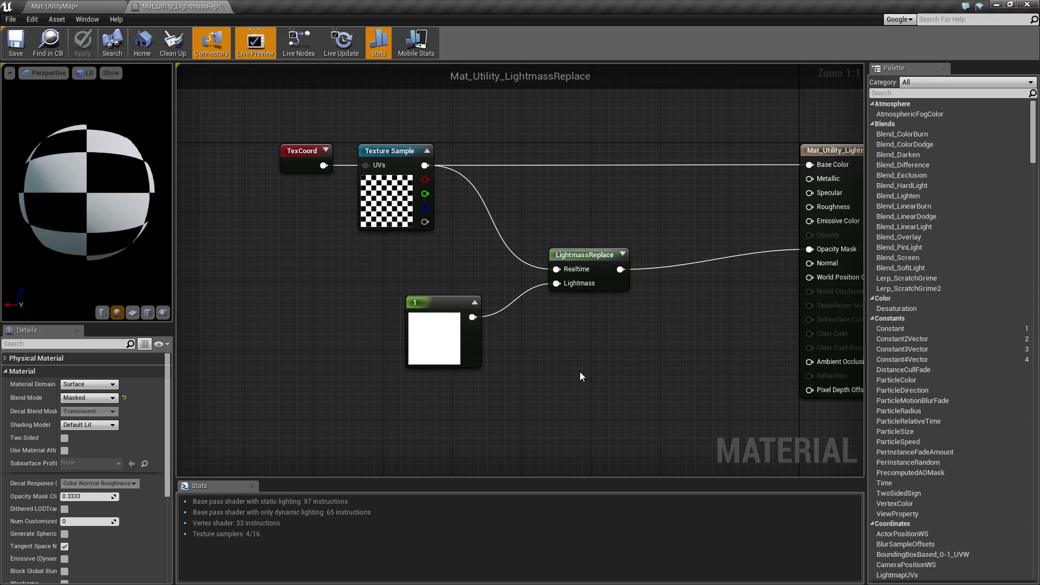